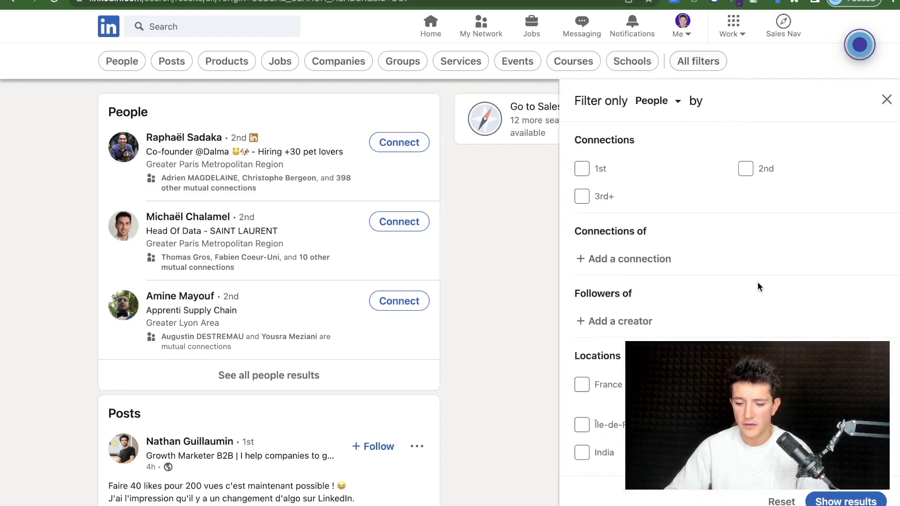
Run a new LinkedIn search for 'head of sales', showing mixed results led by job listings.
scroll(702, 294, up, 5)
scroll(702, 294, up, 5)
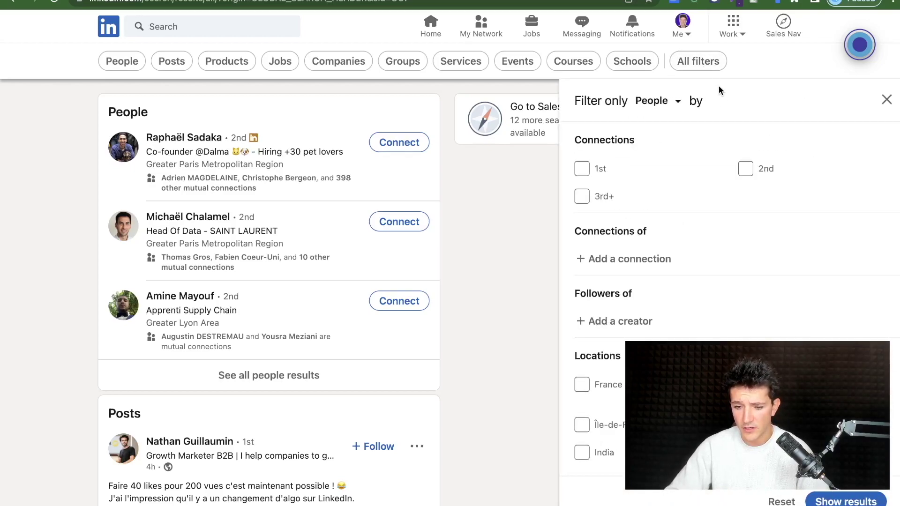
scroll(717, 253, down, 10)
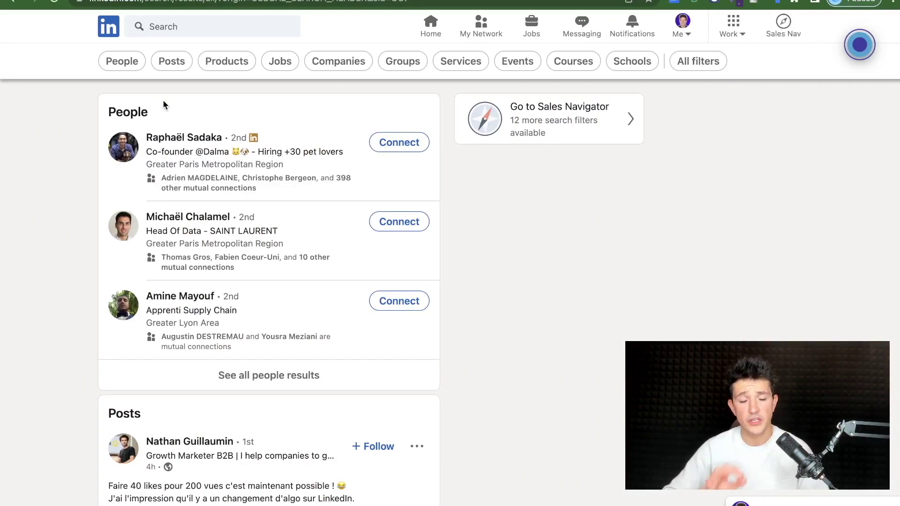
click(188, 36)
text(head)
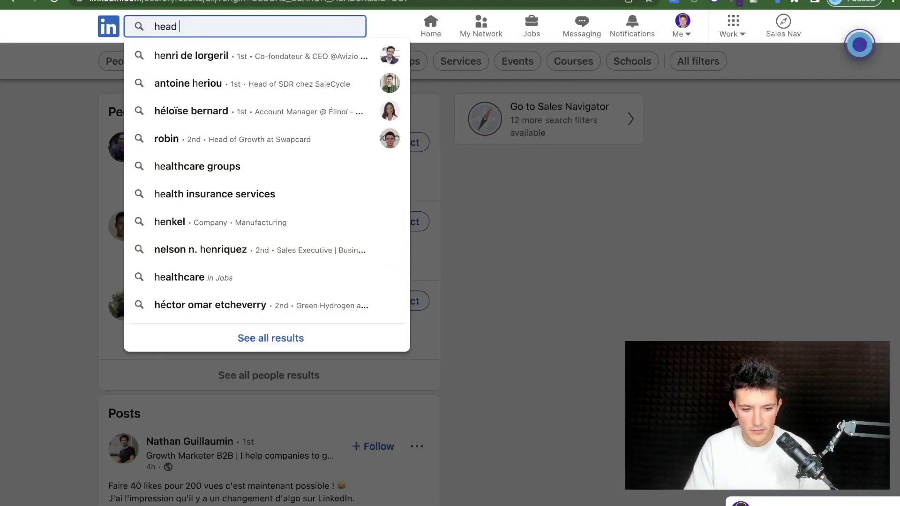
text( of sales)
key(Return)
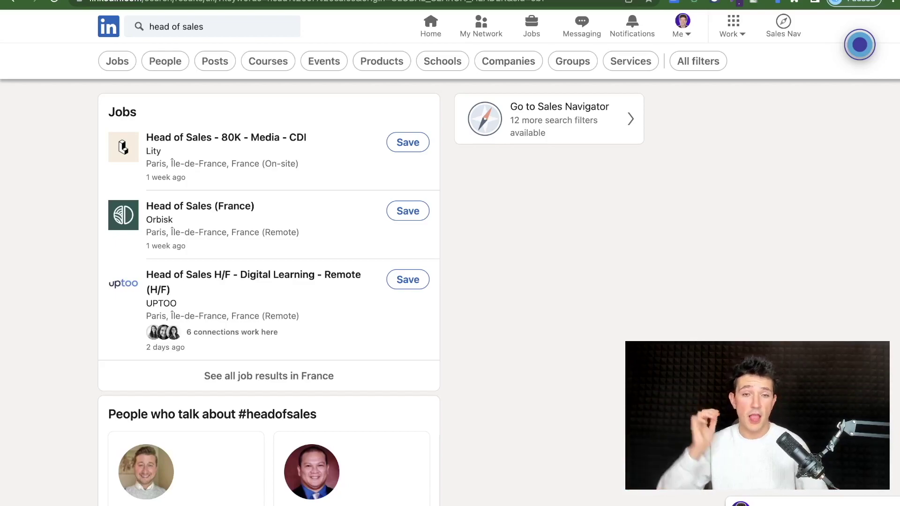
Limit results to People and quote "head of sales" as an exact phrase, giving about 386,000 results.
click(151, 61)
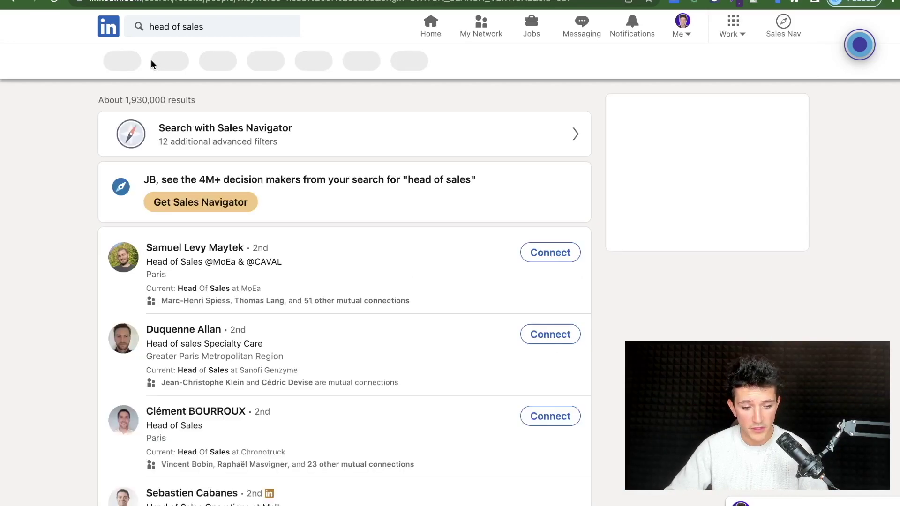
click(147, 34)
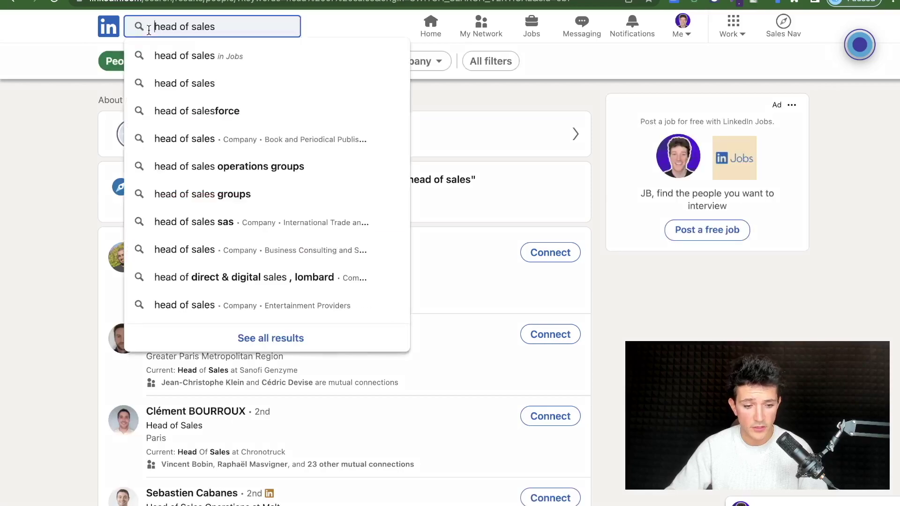
text(")
text(")
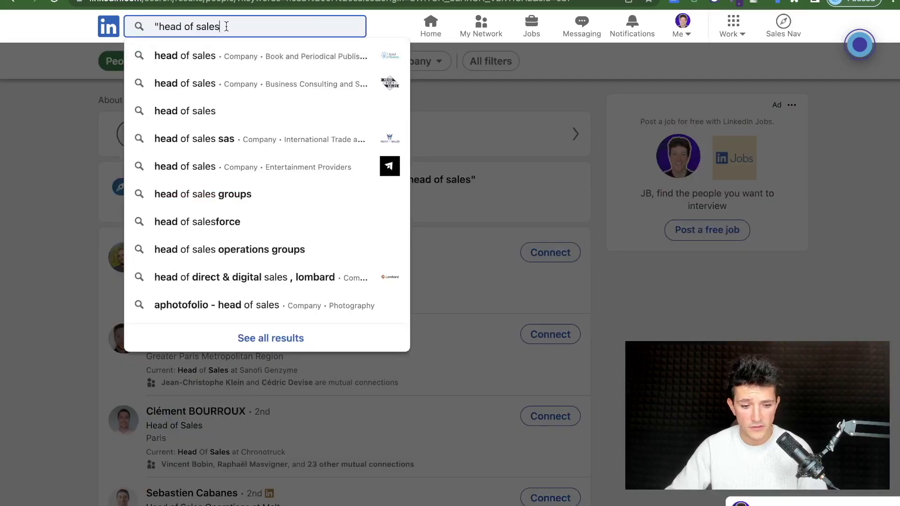
key(Return)
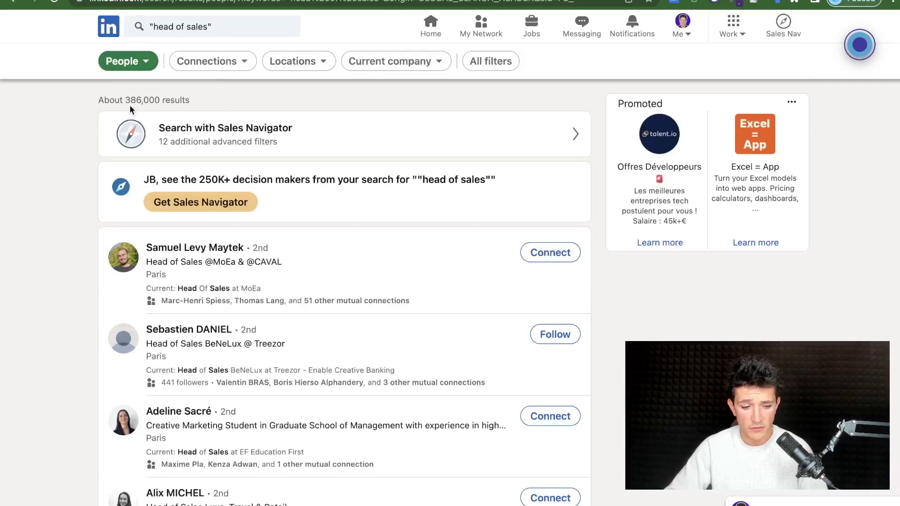
drag(126, 102, 202, 103)
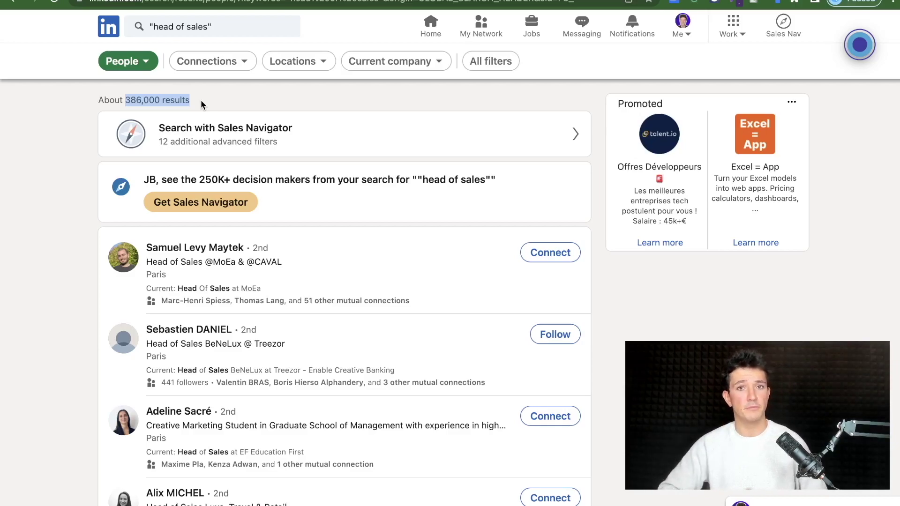
Append OR "head of marketing" NOT assistant NOT Freelancer to the query, giving about 639,000 results.
click(245, 29)
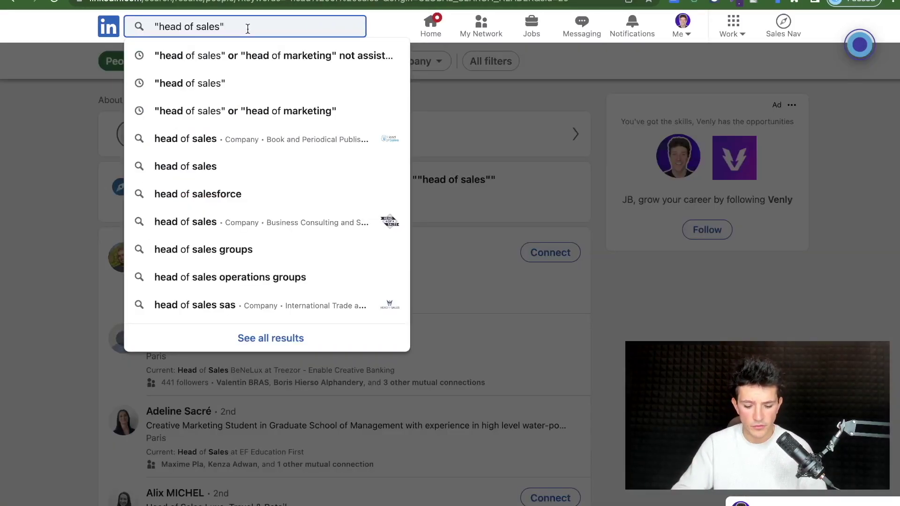
text(OR "head of marketing" )
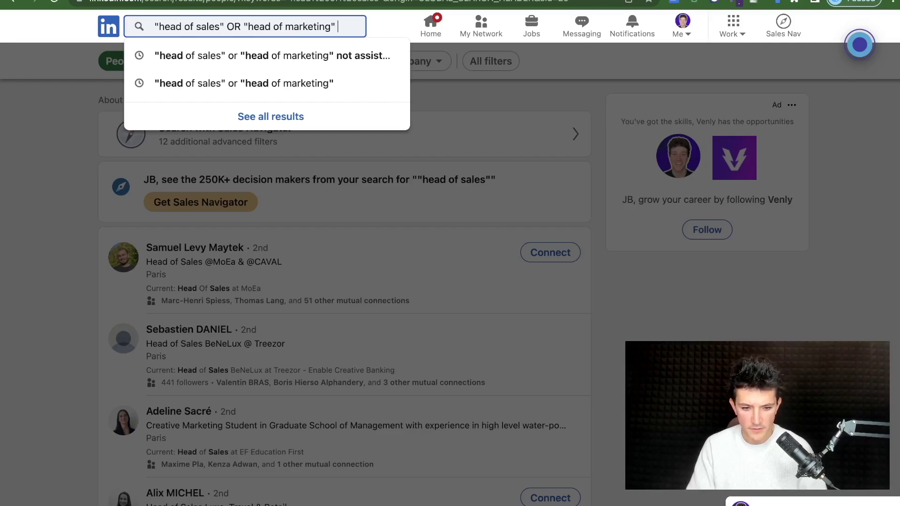
text(NOT assistant NOT Freelancer)
key(Return)
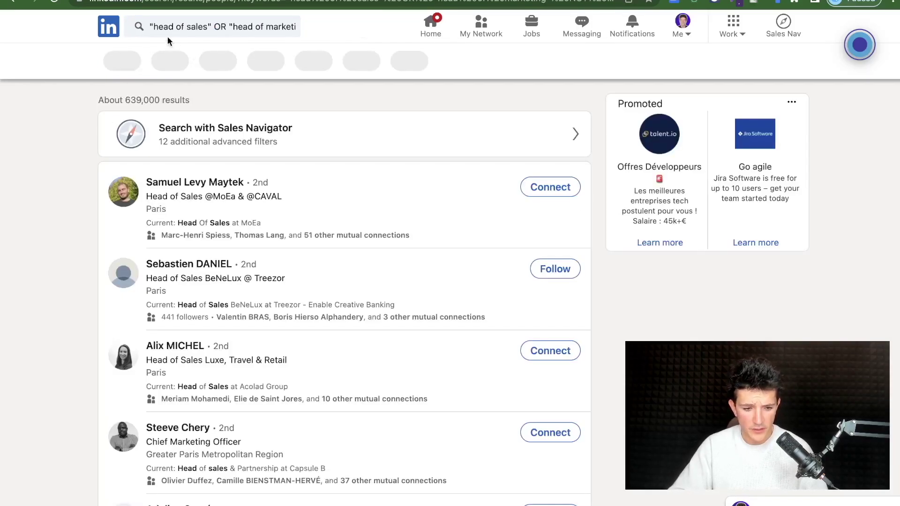
drag(150, 28, 384, 27)
click(197, 116)
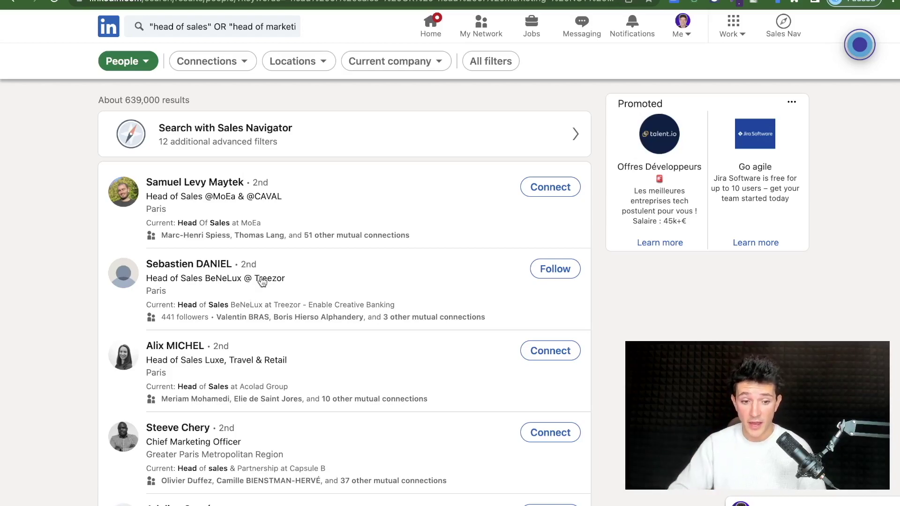
Clear the main search box of the Boolean query.
click(219, 17)
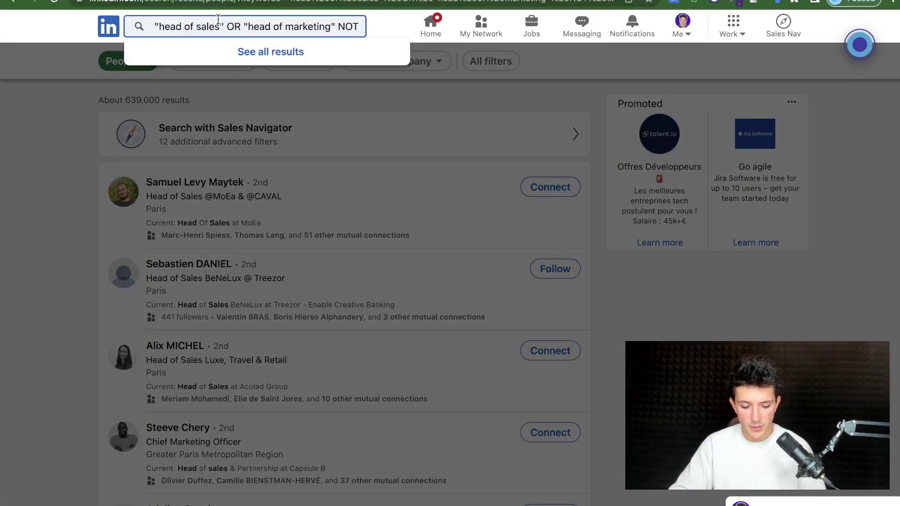
key(super+a)
key(BackSpace)
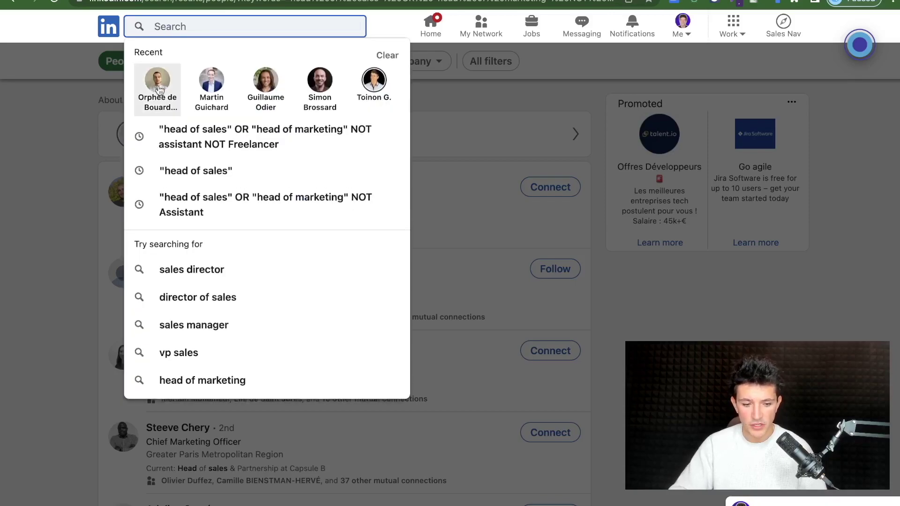
click(79, 132)
Paste the Boolean query into the Title keyword filter, cutting results to about 219,000.
click(490, 61)
scroll(727, 282, down, 10)
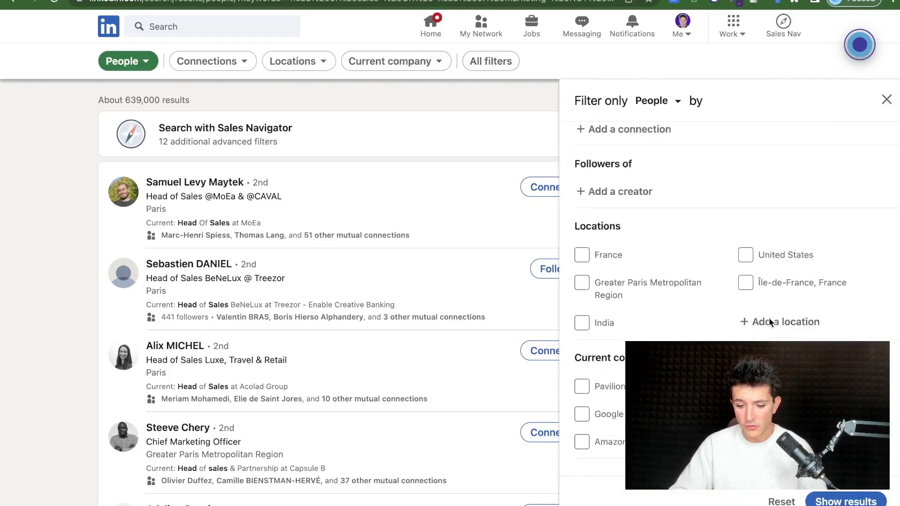
click(600, 409)
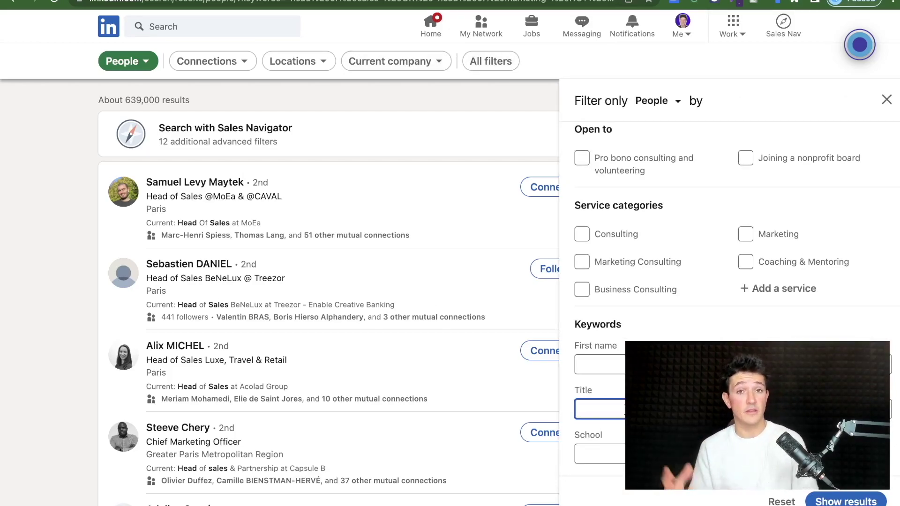
key(super+v)
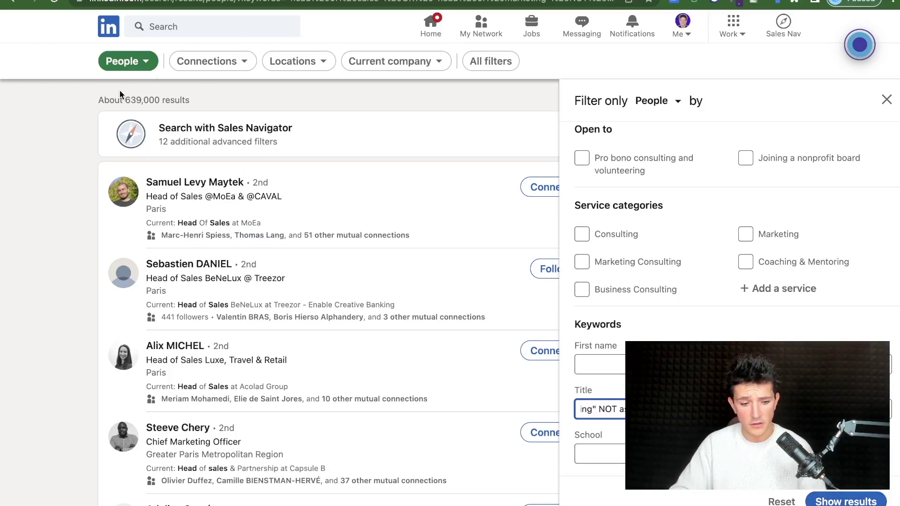
click(839, 502)
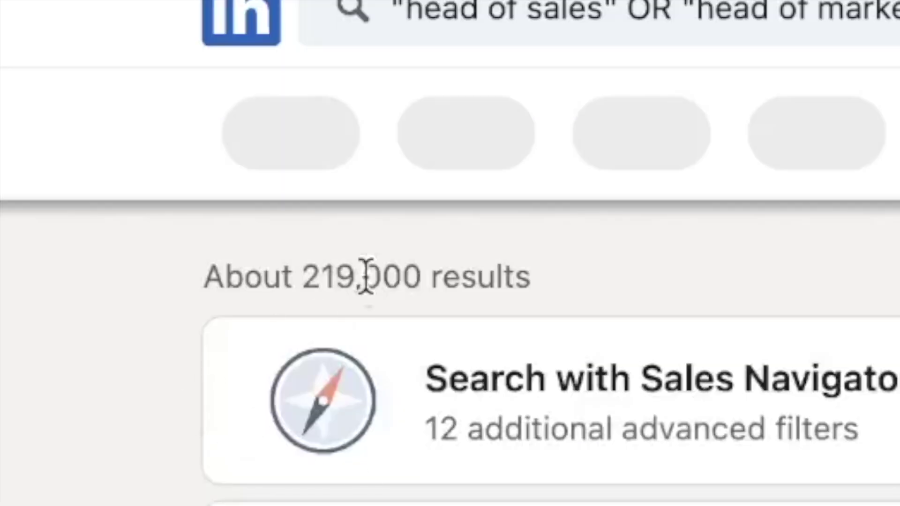
drag(300, 279, 353, 280)
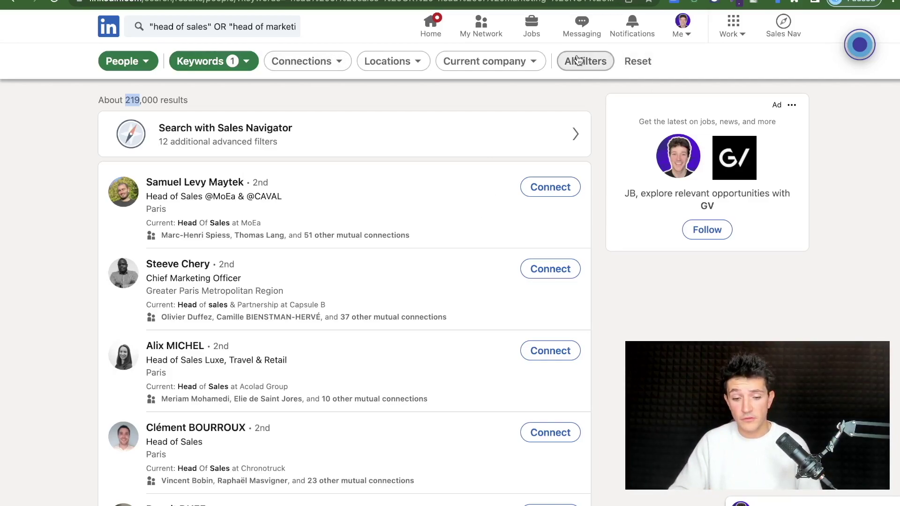
Replace the main search query with 'biology' and run it.
click(595, 61)
scroll(733, 248, down, 15)
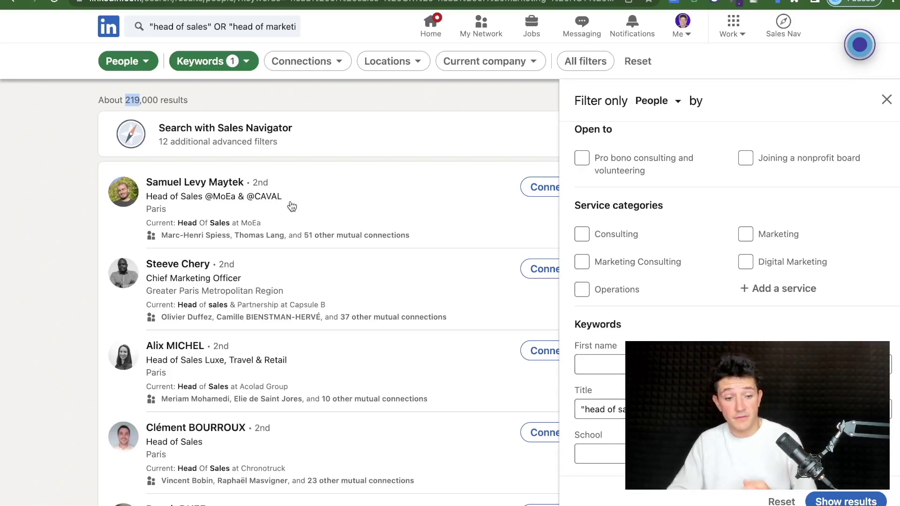
click(241, 25)
key(super+a)
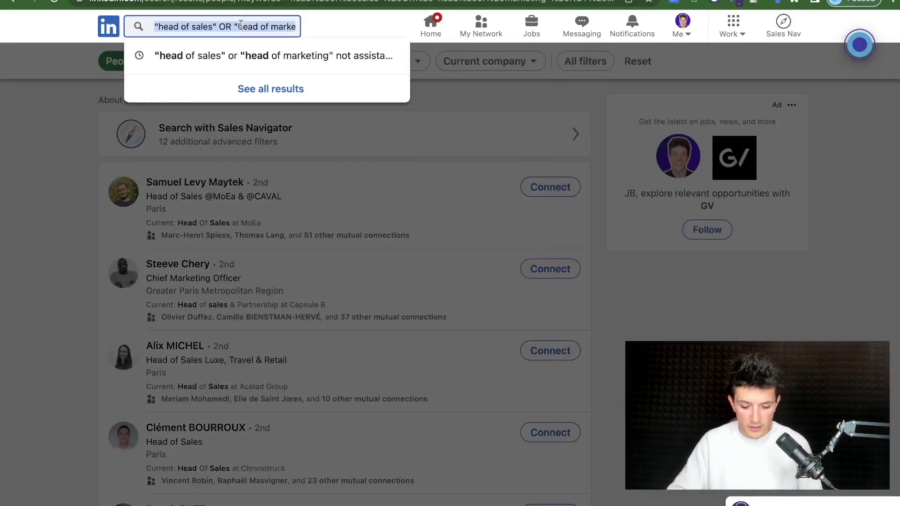
text(biologi)
key(BackSpace)
text(y)
key(Return)
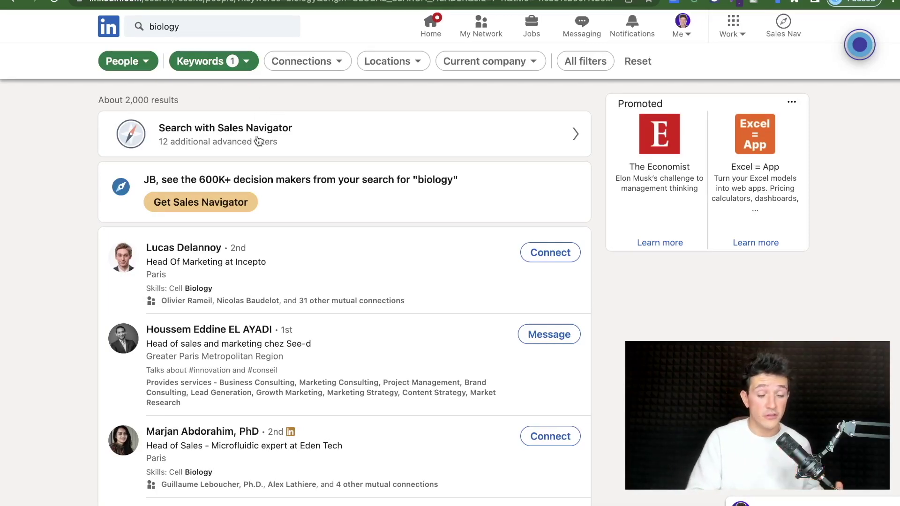
Check the Title query behind the biology search and note its 2,000 results.
click(245, 64)
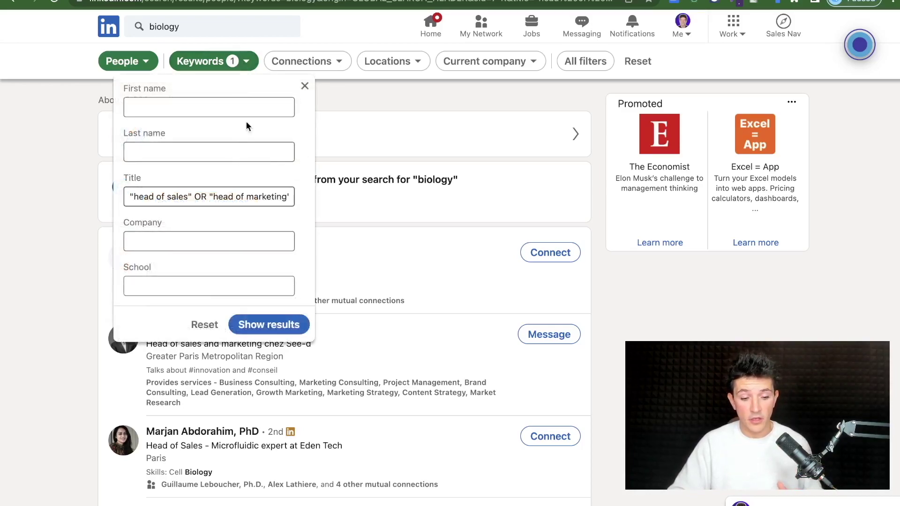
click(303, 85)
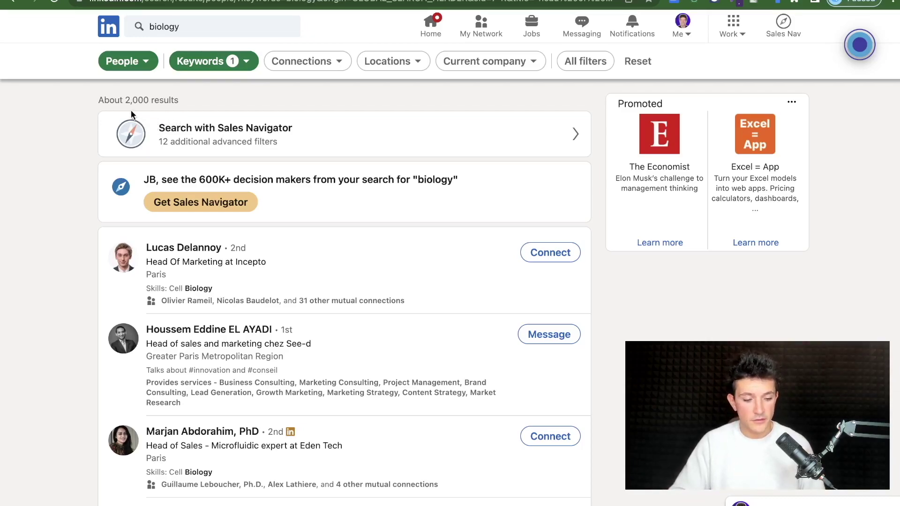
drag(125, 100, 150, 101)
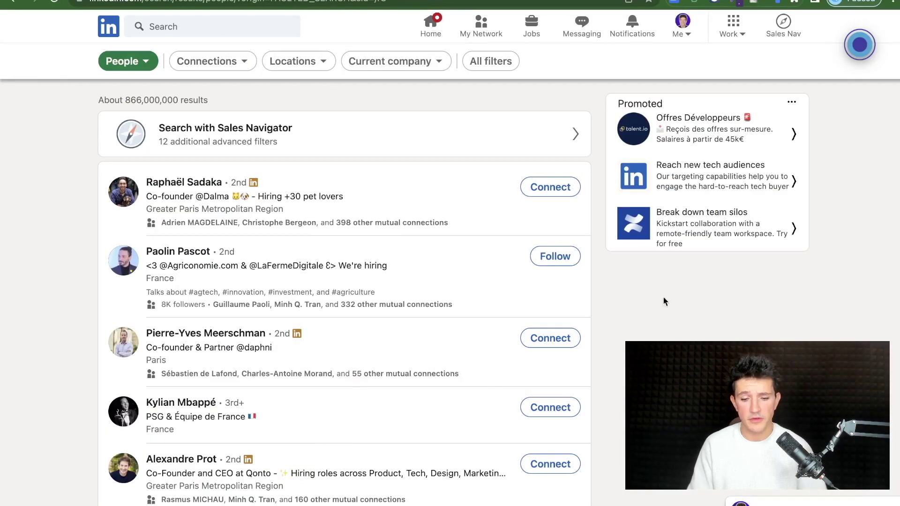
Apply a "marketer" OR Title keyword filter, narrowing results to about 7,610,000 profiles.
click(493, 64)
scroll(774, 342, down, 10)
scroll(774, 340, down, 6)
click(600, 409)
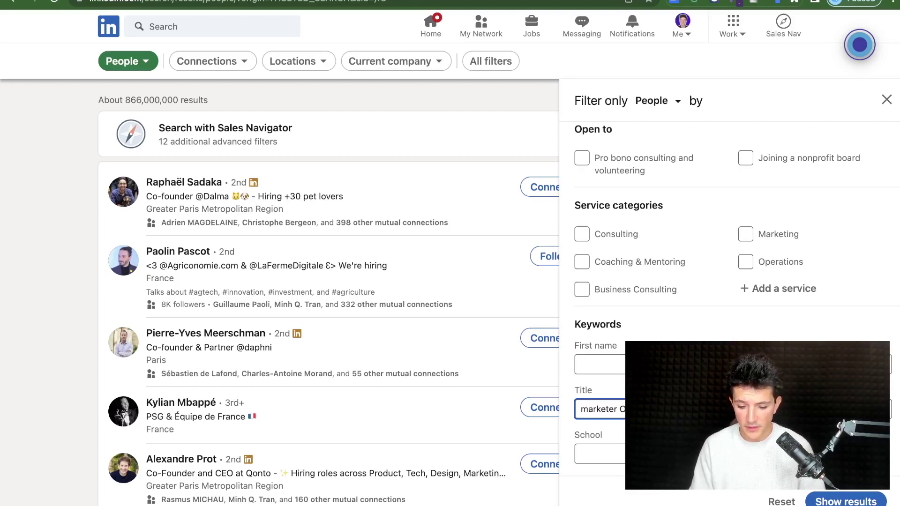
click(846, 501)
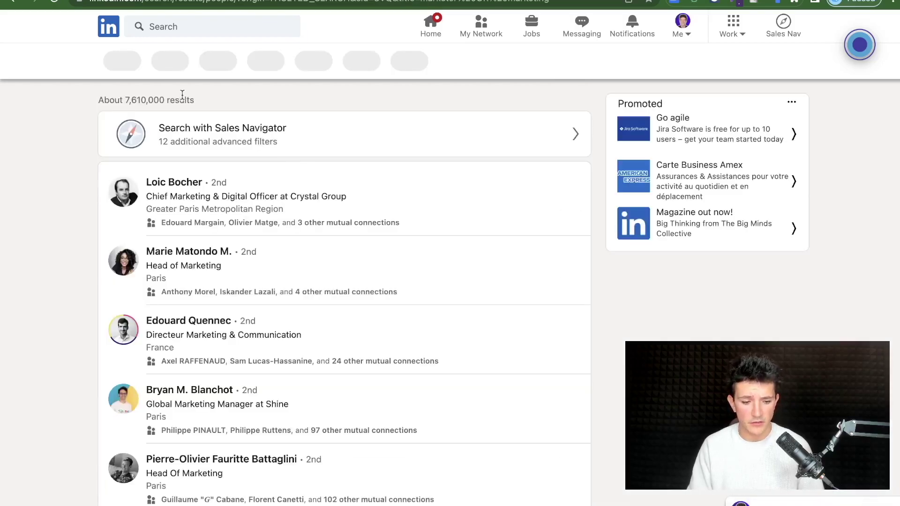
Search people for the keyword 'mailchimp'.
click(210, 28)
text(m)
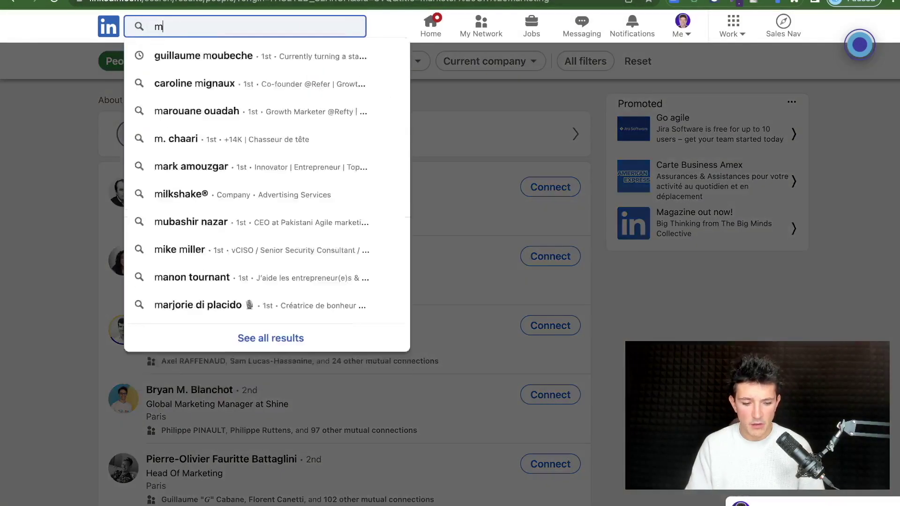
key(Tab)
click(165, 26)
text(ai)
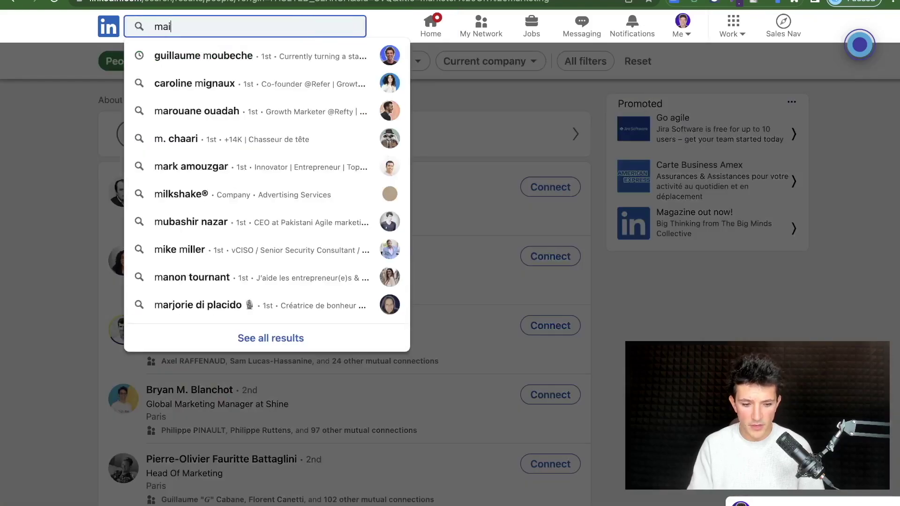
text(lchimp)
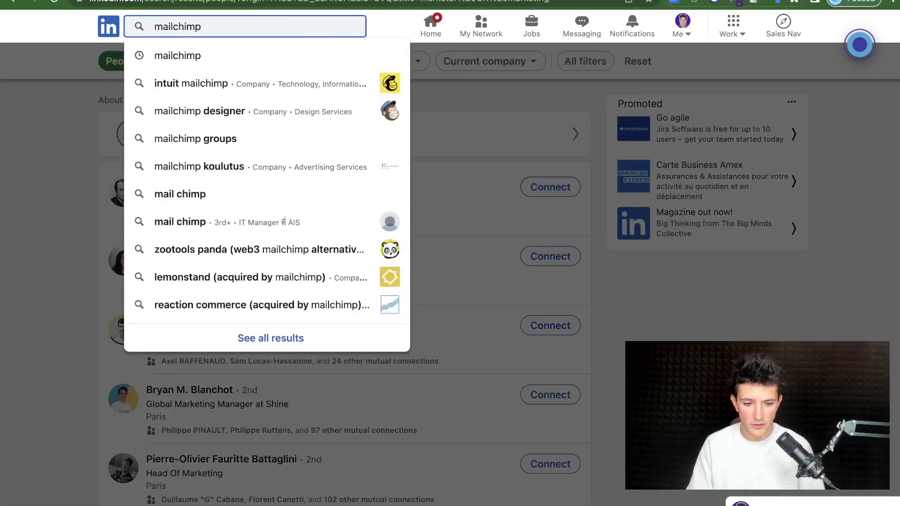
key(Return)
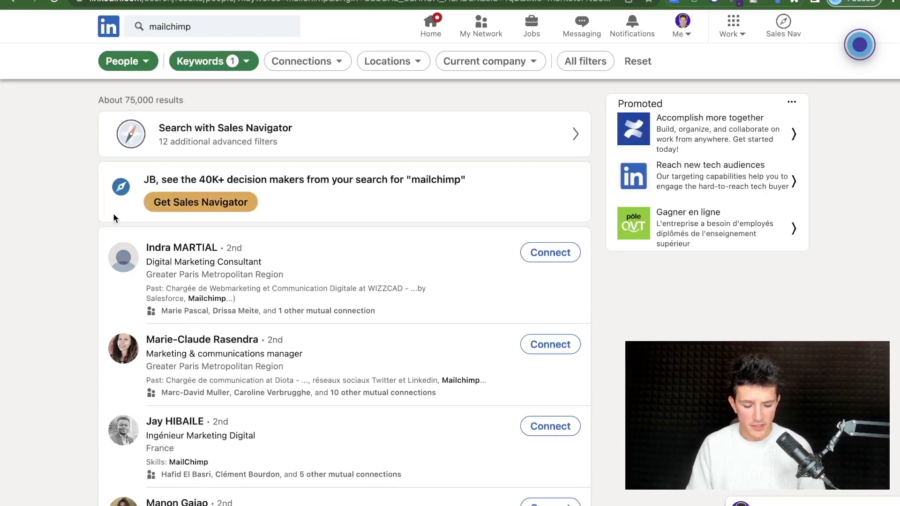
Scroll through the roughly 75,000 Mailchimp profiles and reset page zoom to normal.
scroll(72, 226, down, 2)
scroll(73, 230, down, 1)
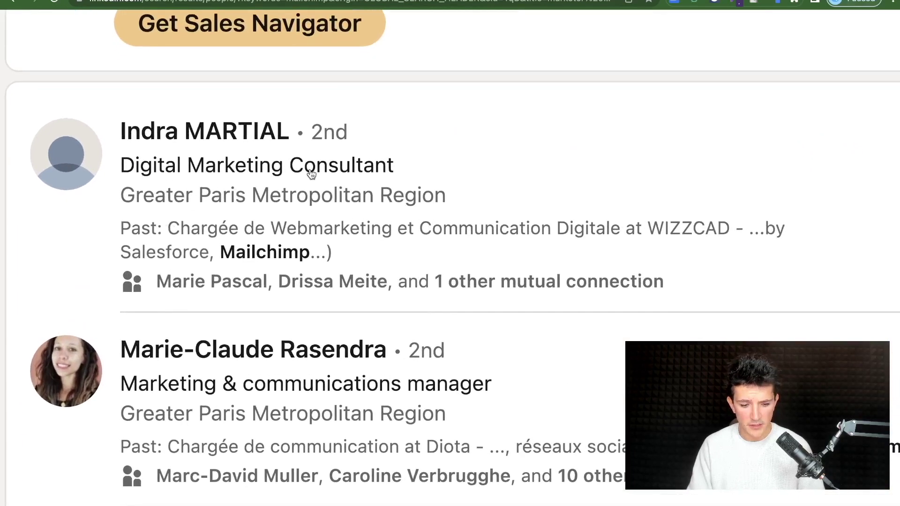
scroll(311, 175, down, 1)
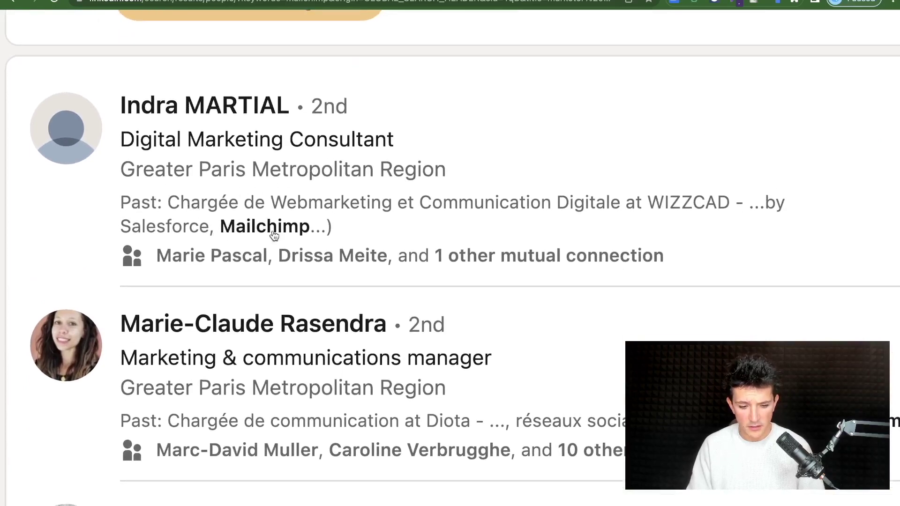
scroll(281, 233, down, 5)
scroll(290, 236, down, 5)
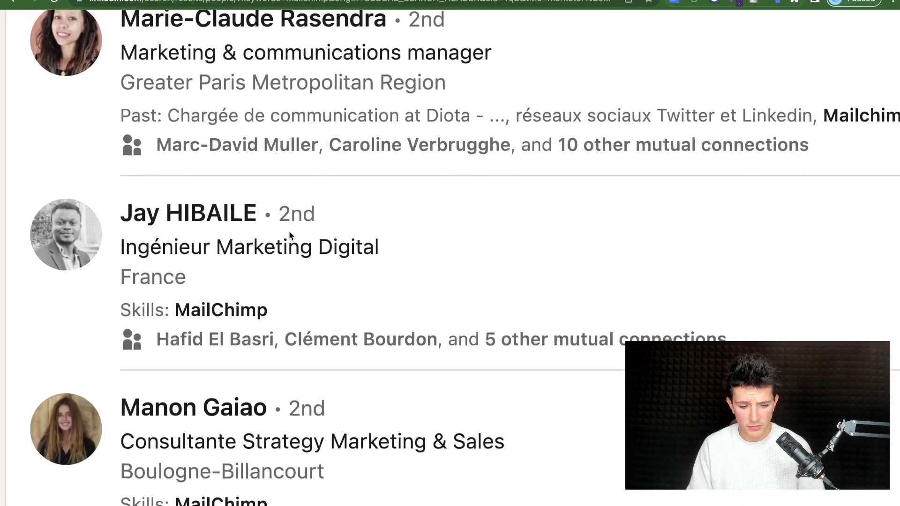
scroll(214, 284, up, 10)
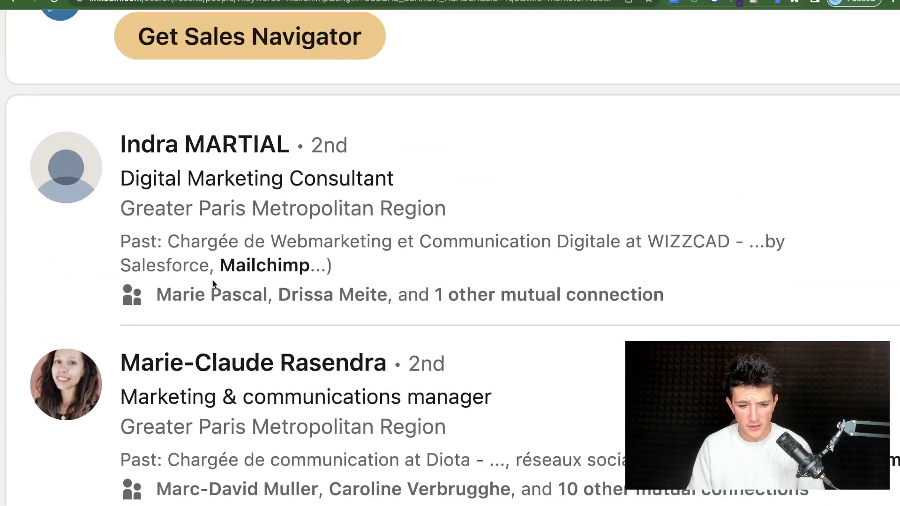
key(super+minus)
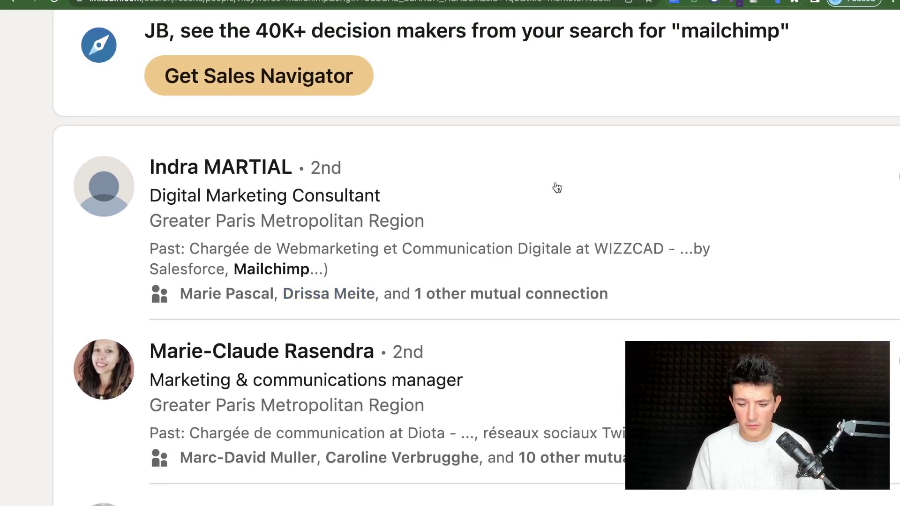
key(super+0)
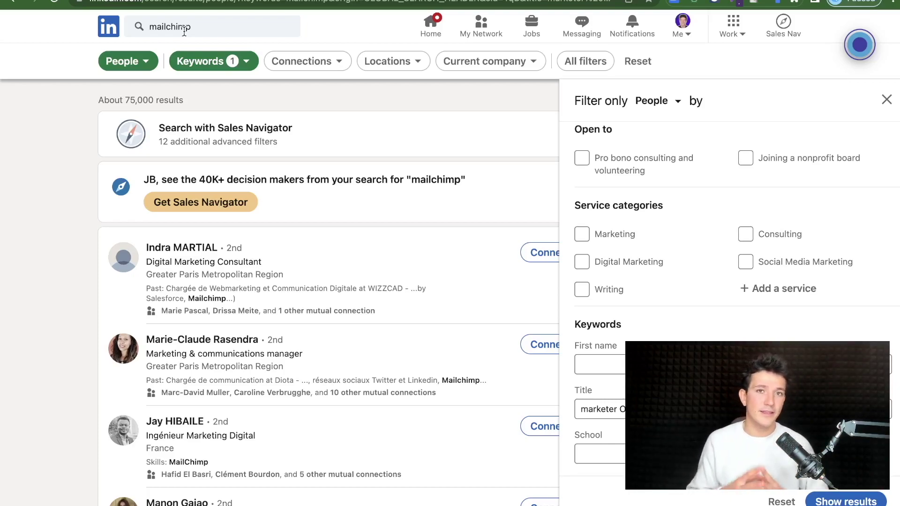
Extend the search to mailchimp OR sendinblue and run it.
click(184, 31)
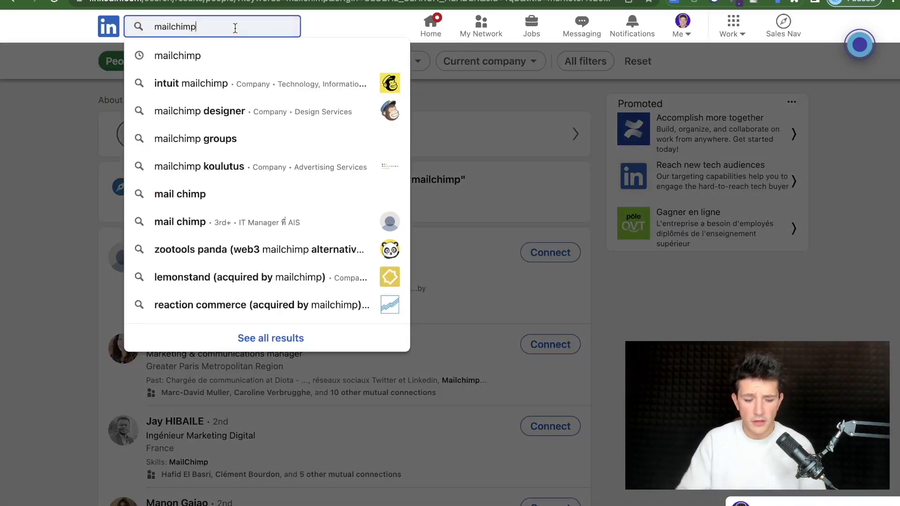
text(OR sendinblue)
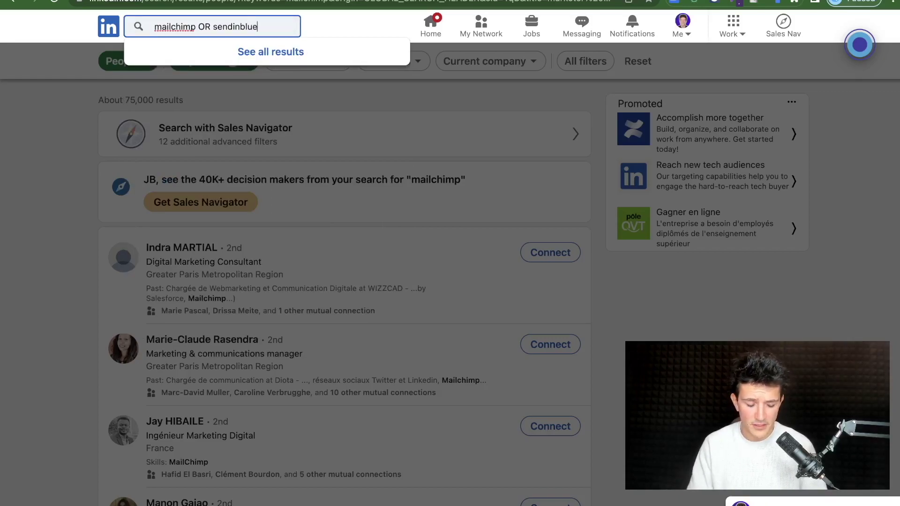
key(Return)
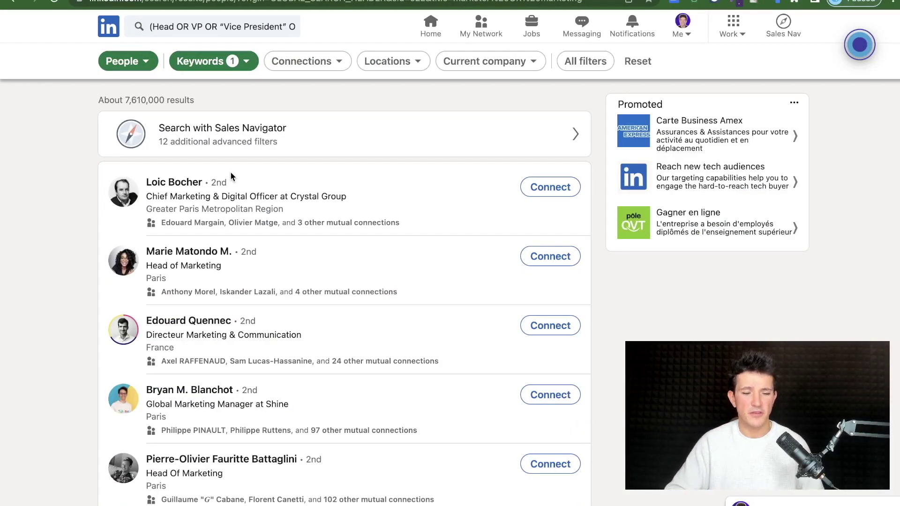
Paste the Boolean title query into the Title keyword filter, replacing the old title text.
drag(156, 27, 267, 81)
click(48, 200)
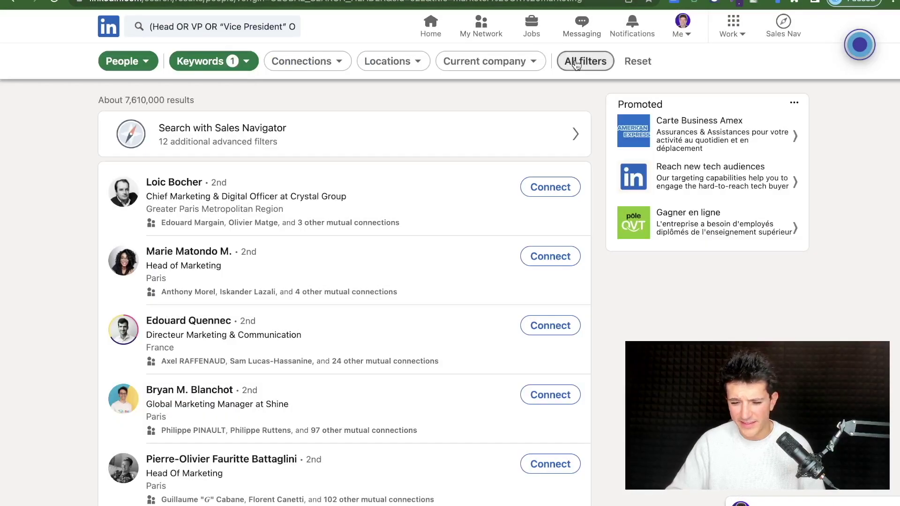
click(576, 61)
scroll(732, 282, down, 5)
click(622, 404)
key(ctrl+a)
key(BackSpace)
key(ctrl+v)
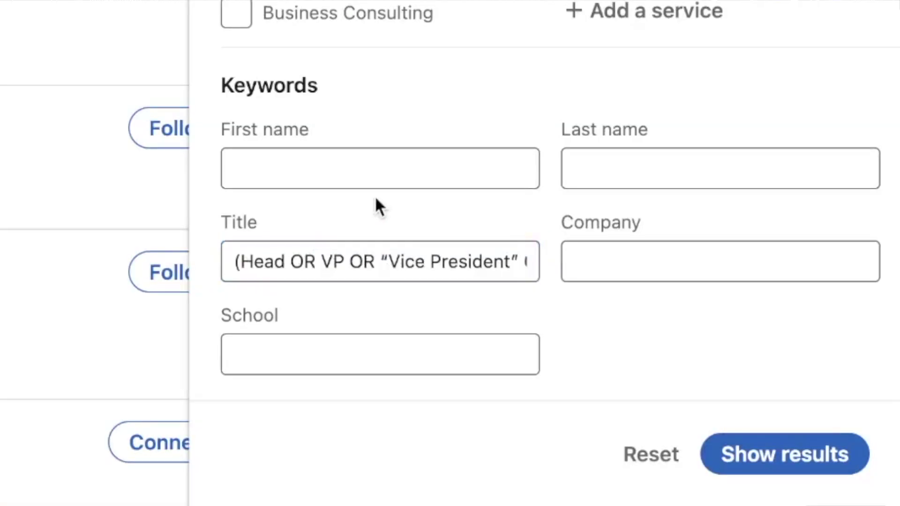
Review the full pasted Title query, then bring up the Slite 'Boolean' doc.
drag(235, 261, 546, 269)
click(519, 263)
key(Tab)
click(494, 261)
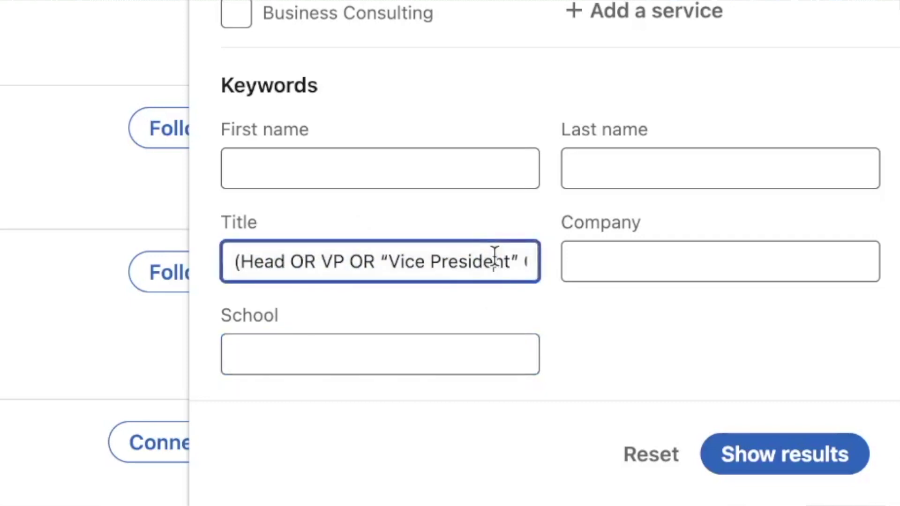
drag(495, 260, 225, 261)
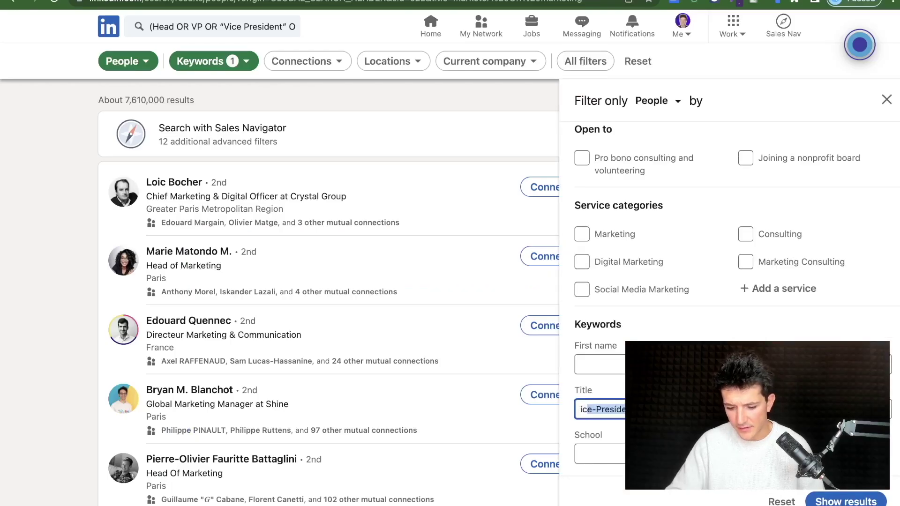
drag(586, 410, 576, 409)
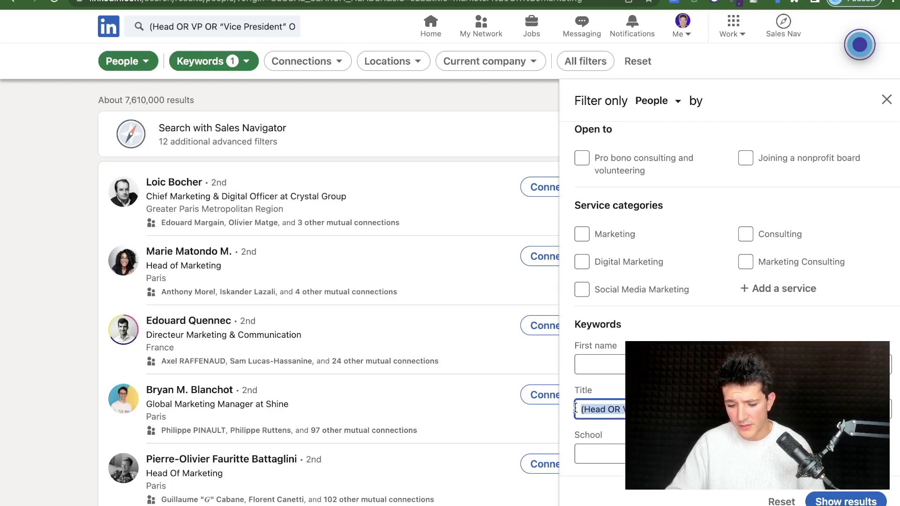
click(582, 471)
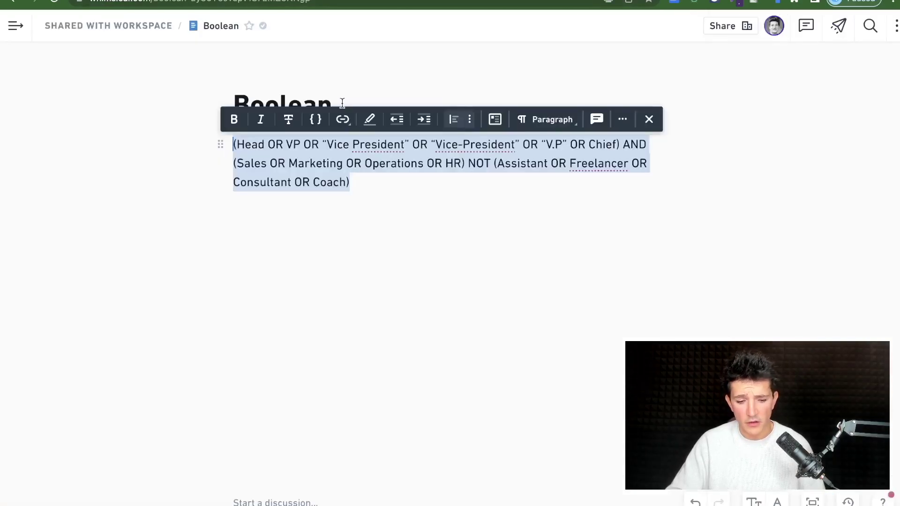
click(470, 260)
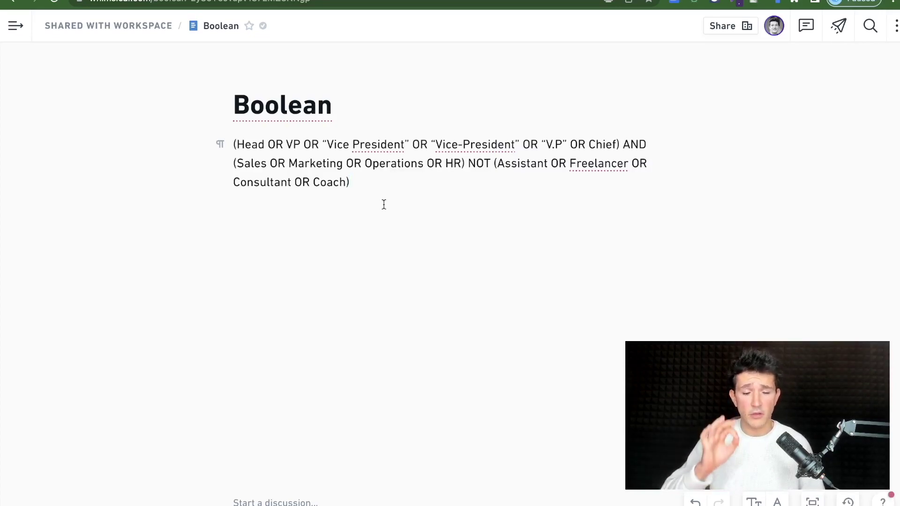
Go back to the LinkedIn people results and close the All filters panel.
click(194, 0)
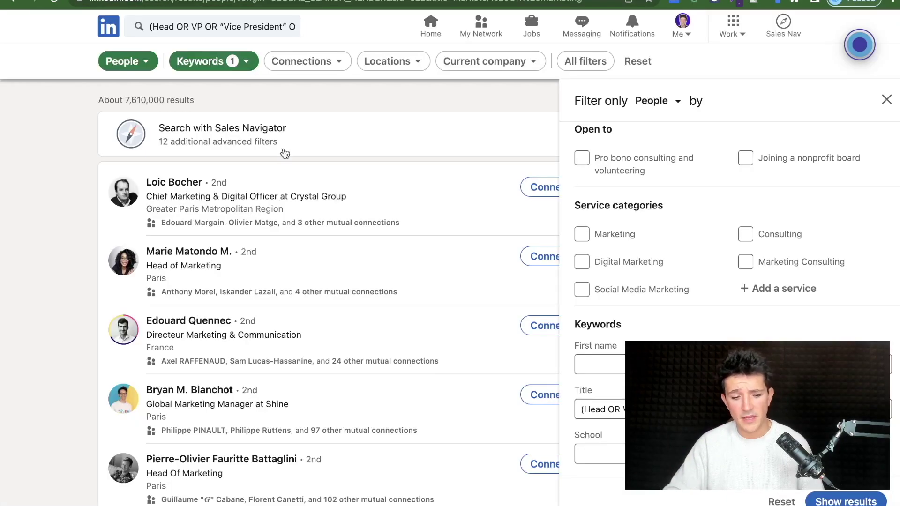
click(321, 171)
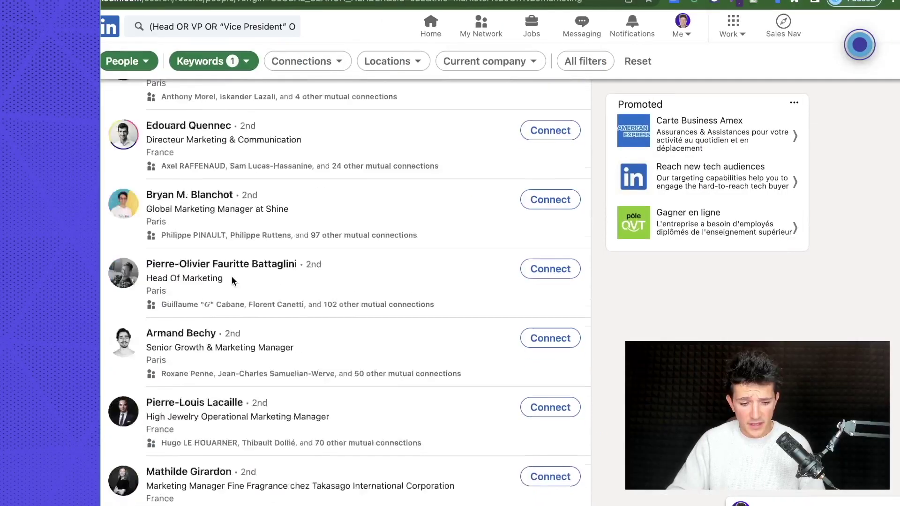
Open page 100 of the marketer people results and scroll down it.
scroll(232, 277, up, 6)
scroll(233, 280, down, 5)
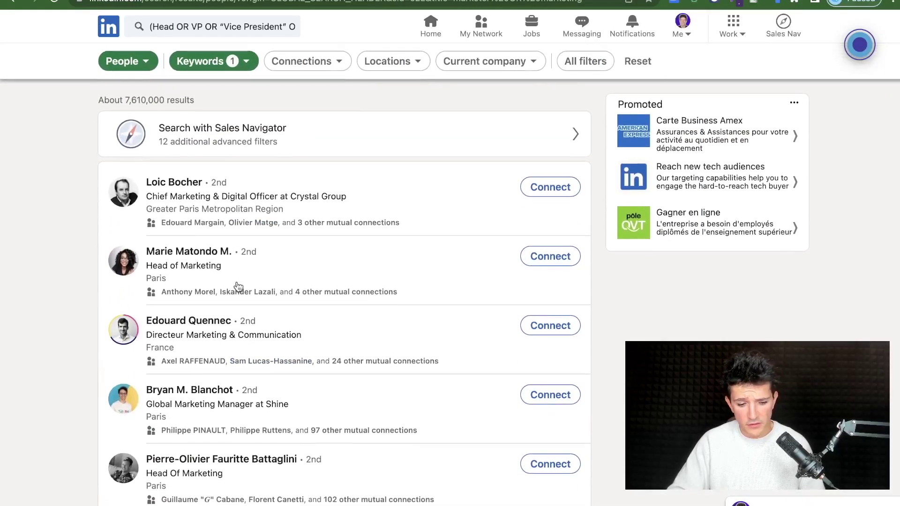
scroll(242, 267, down, 10)
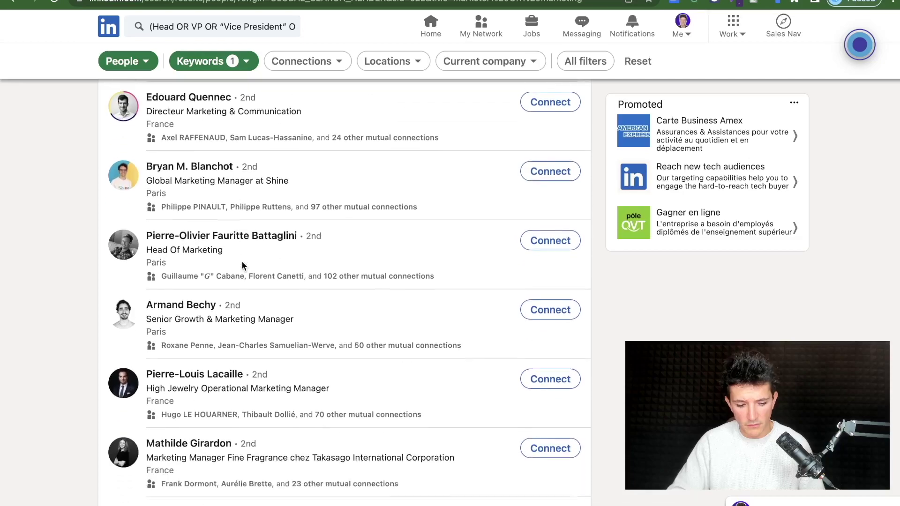
scroll(243, 266, down, 7)
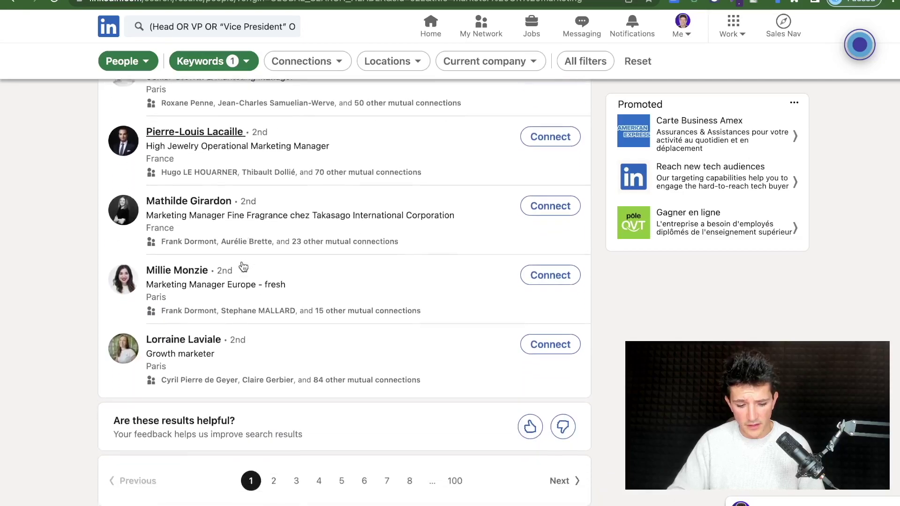
click(454, 403)
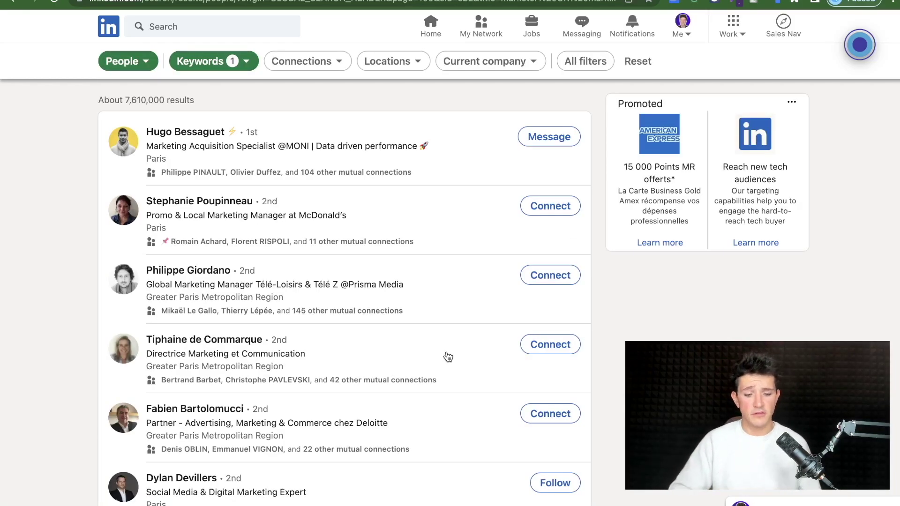
scroll(448, 358, down, 15)
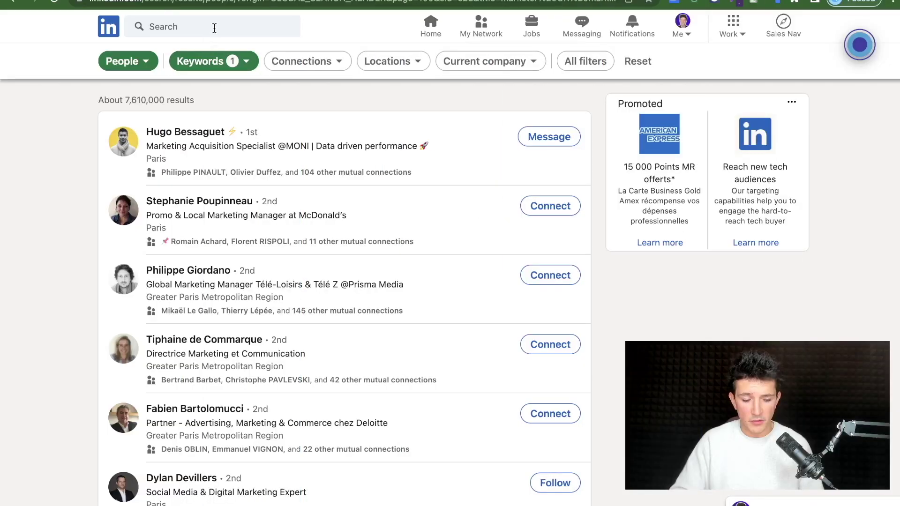
Run the long Boolean title query as a people keyword search and check the filters panel.
click(214, 27)
text(("Head" OR "VP" OR "Vice President" OR "Vice-President" OR "V.P" OR Chief") AND (Sales OR Marketing OR Operations OR HR) NOT (Assistant OR Freelancer OR Consultant OR Coach))
key(Return)
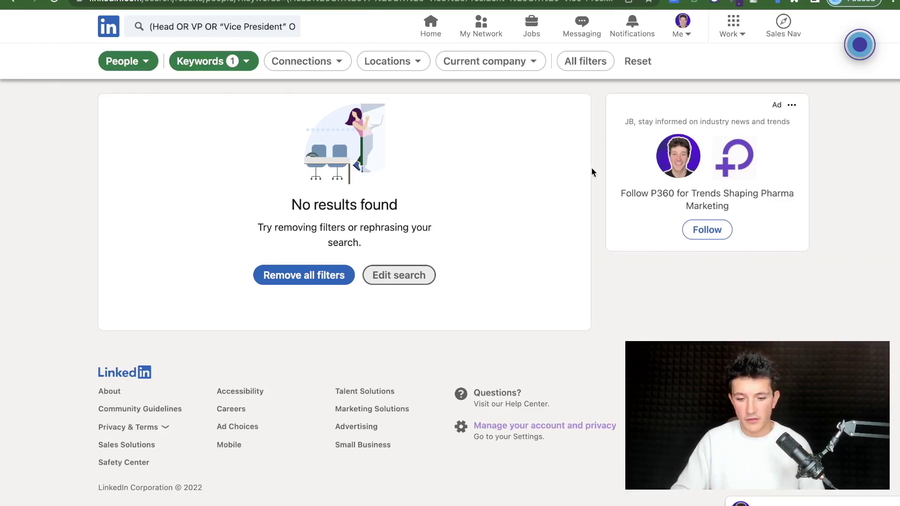
click(593, 65)
scroll(703, 257, down, 5)
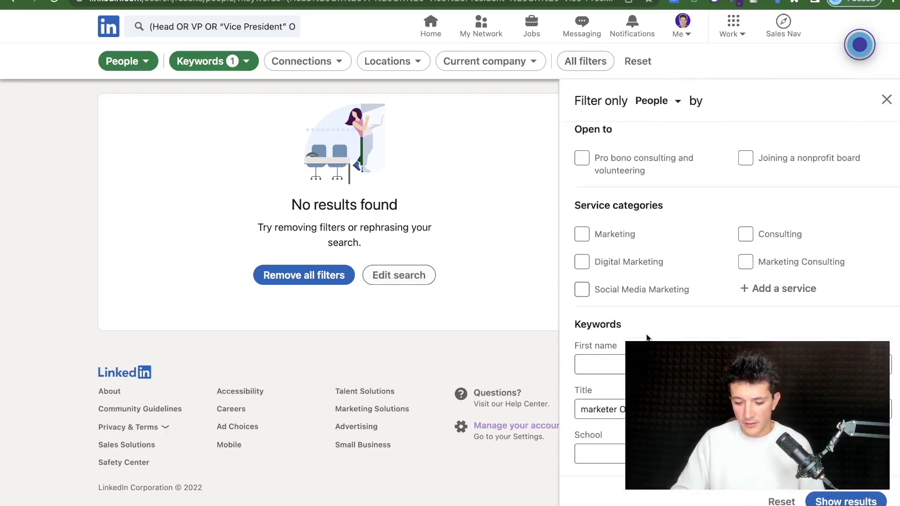
click(539, 412)
Drop the Boolean keywords and replace the old marketer Title filter text with the Boolean query.
click(263, 27)
click(269, 50)
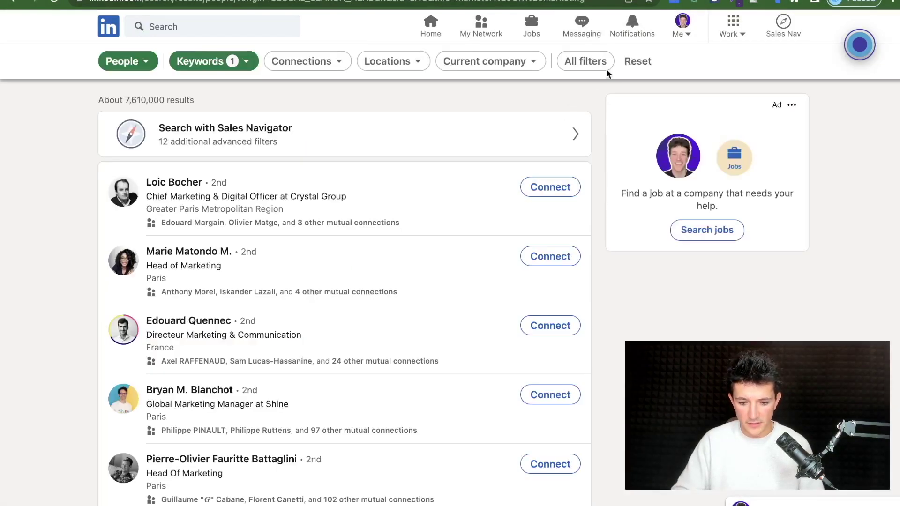
click(589, 68)
click(600, 410)
key(ctrl+a)
key(BackSpace)
key(ctrl+v)
click(846, 501)
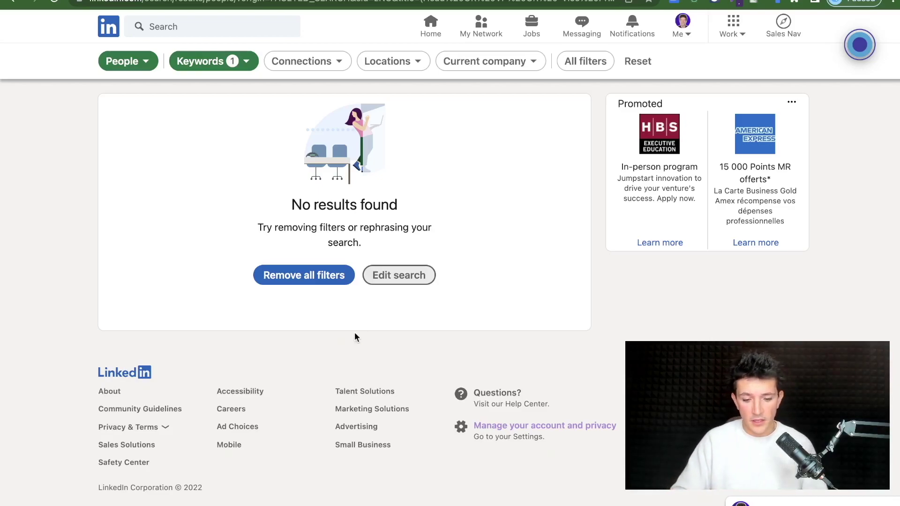
key(ctrl+Right)
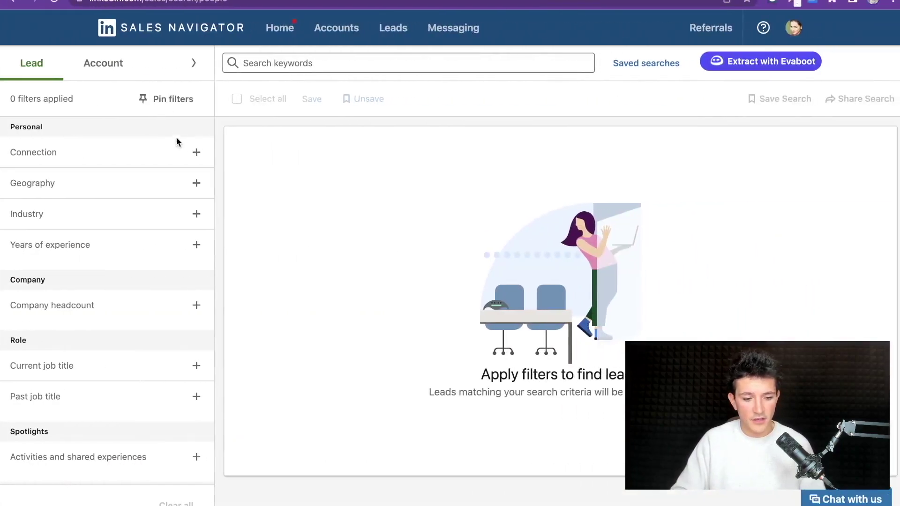
Try the Boolean query as a Sales Navigator lead keyword search, then clear it.
click(333, 60)
text((Head OR VP OR "Vice President" OR "Vice-President" OR "V.P" OR Chief) AND (Sales OR Marketing OR Operations OR HR) NOT (Assistant OR Freelancer OR Consultant OR Coach))
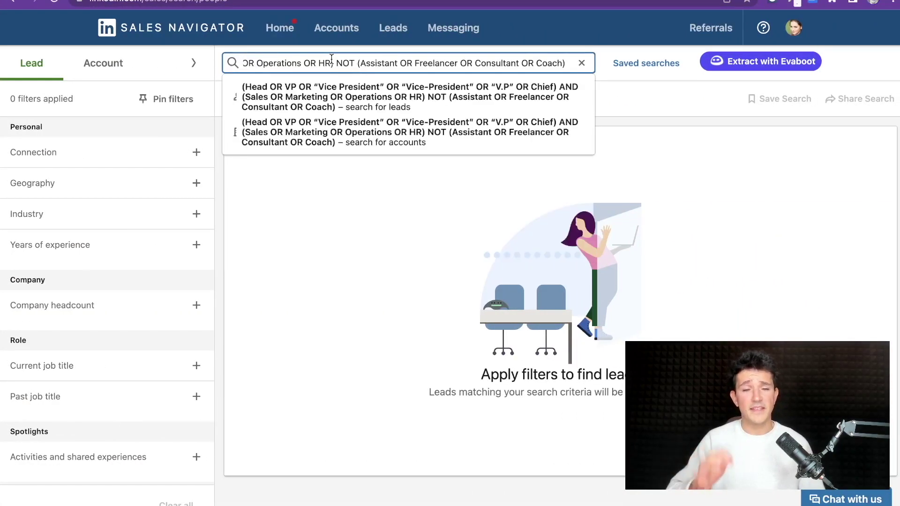
key(Return)
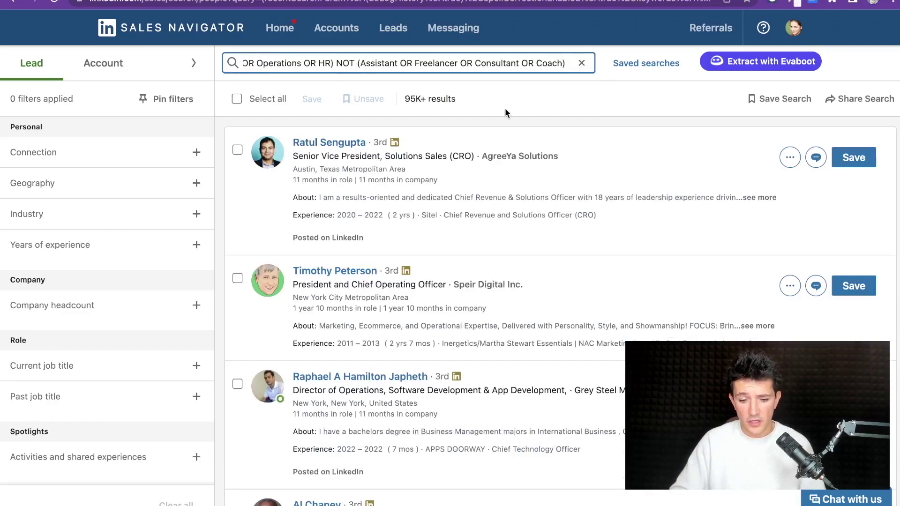
click(582, 63)
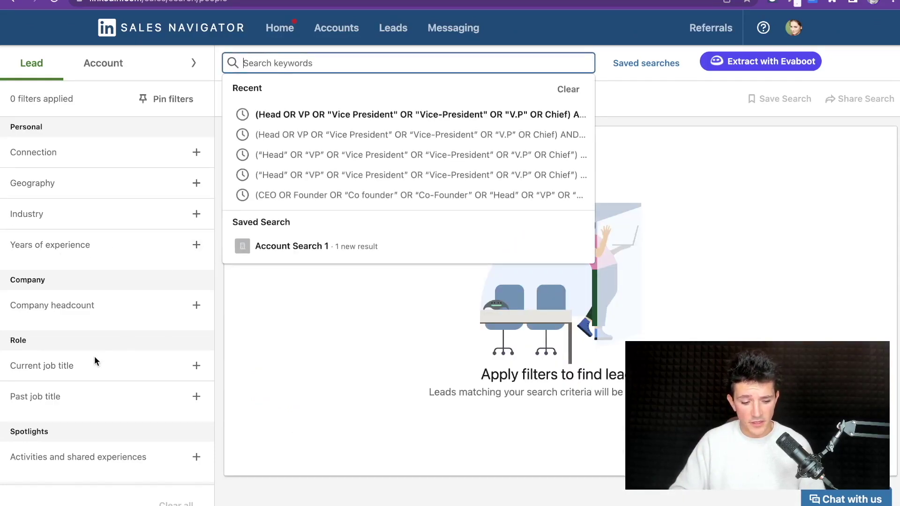
Apply the Boolean query as the Current job title filter and review the 1M+ leads.
click(81, 367)
key(super+v)
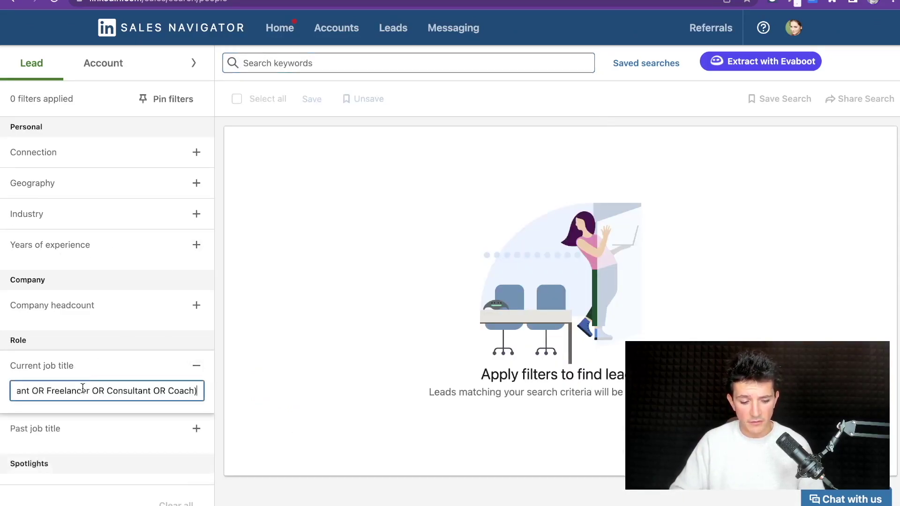
key(Return)
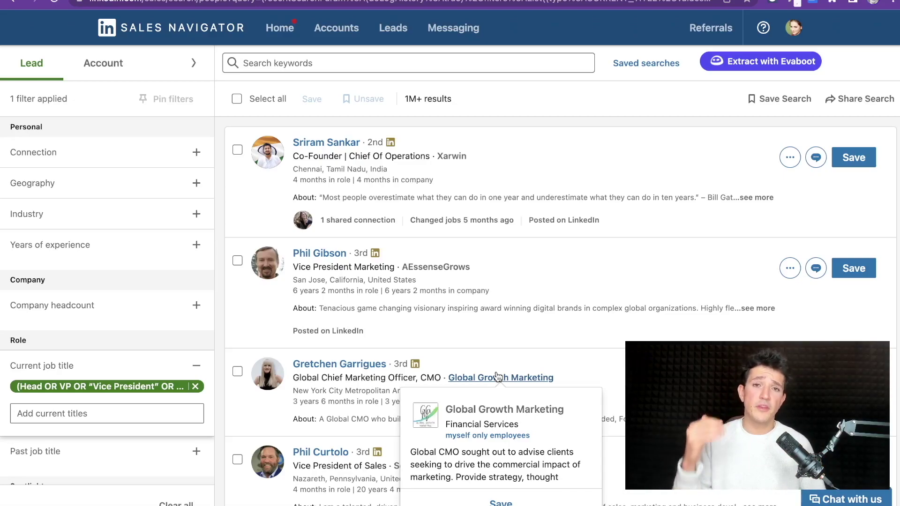
scroll(546, 342, down, 10)
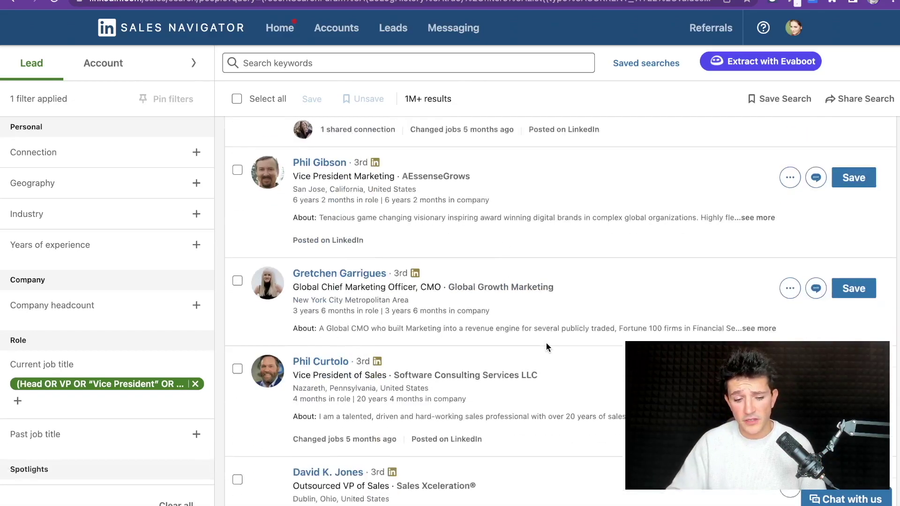
scroll(546, 347, down, 10)
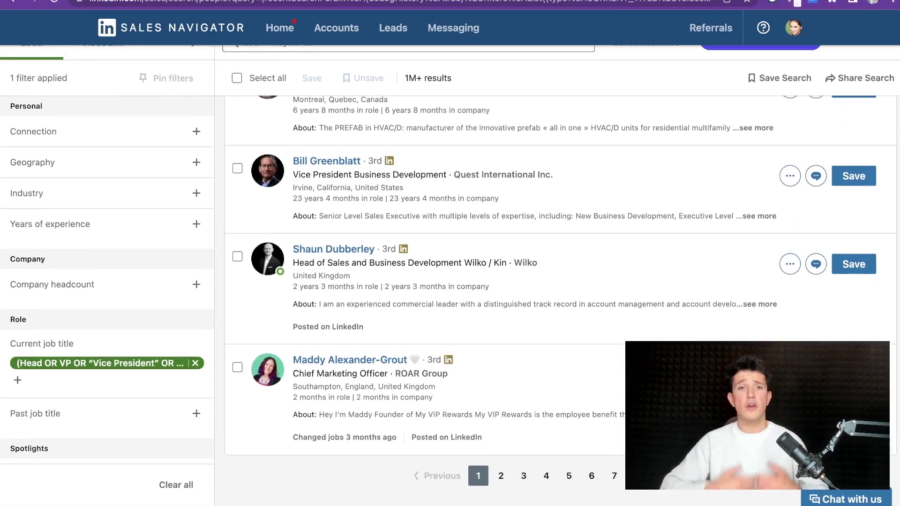
key(Home)
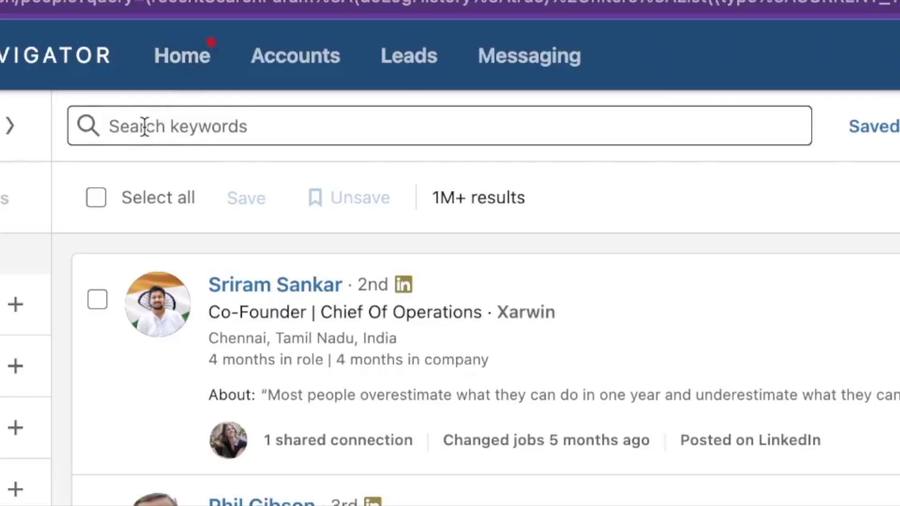
click(260, 63)
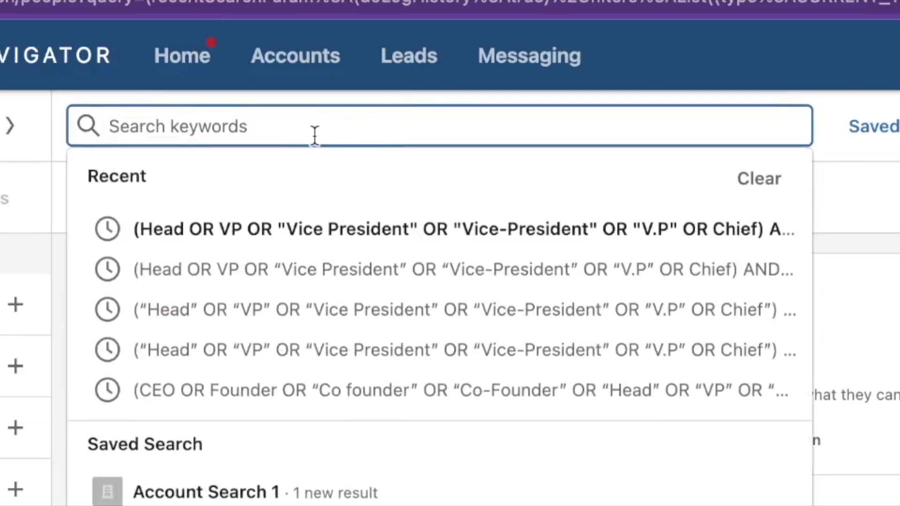